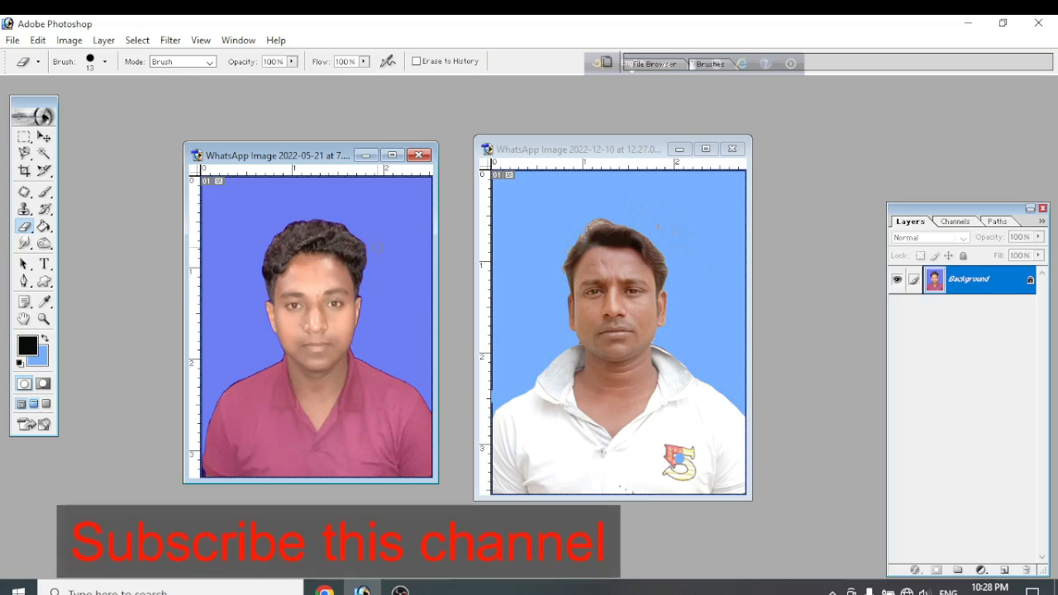
Step: Switch to the Move tool and reposition both portrait photo windows slightly higher in the workspace, keeping them side by side
left_click(44, 136)
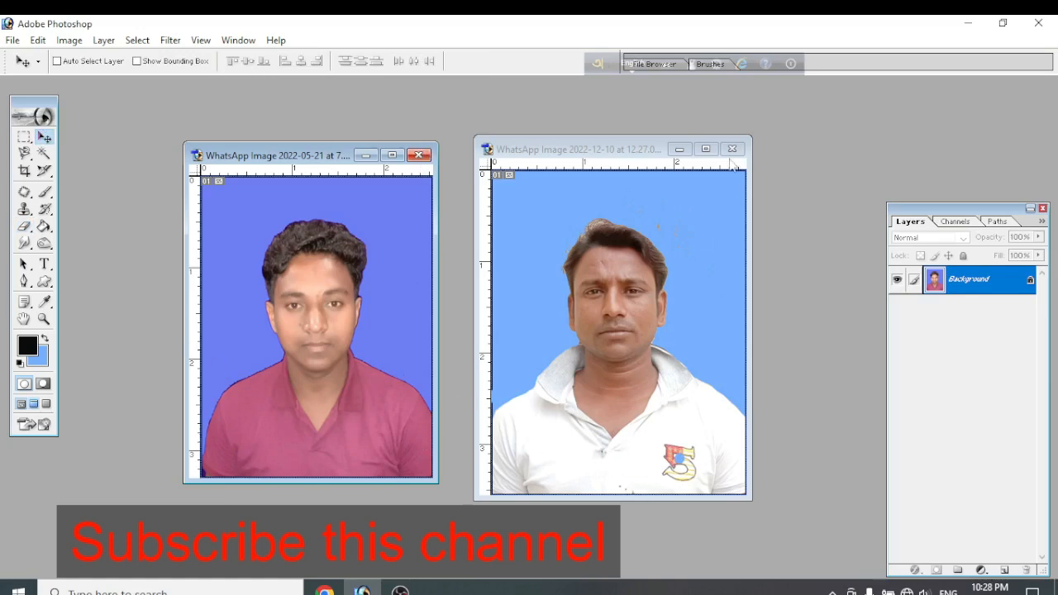
left_click(623, 149)
left_click_drag(610, 153, 621, 134)
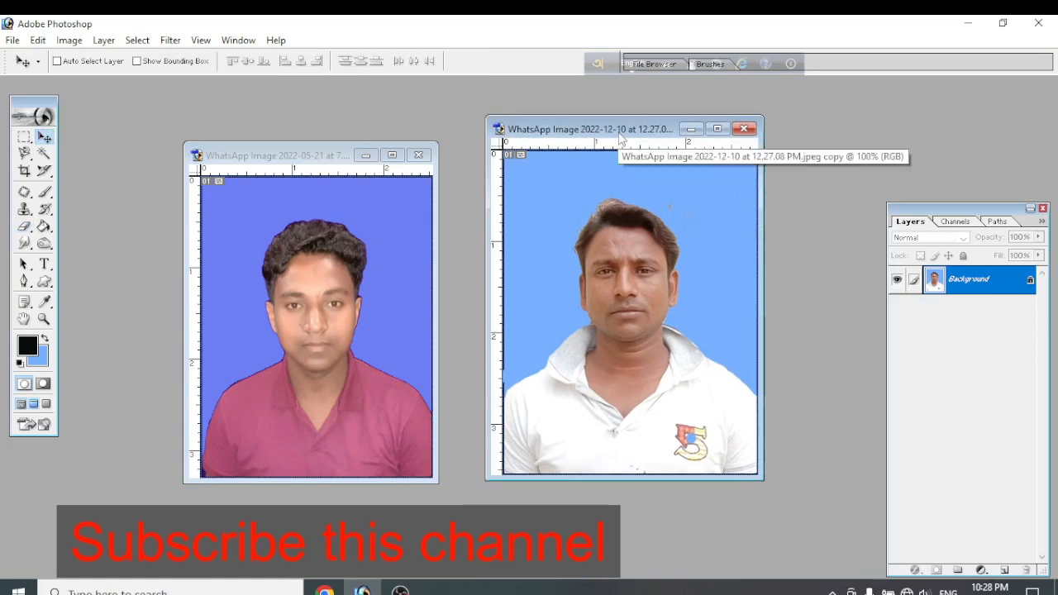
left_click(334, 159)
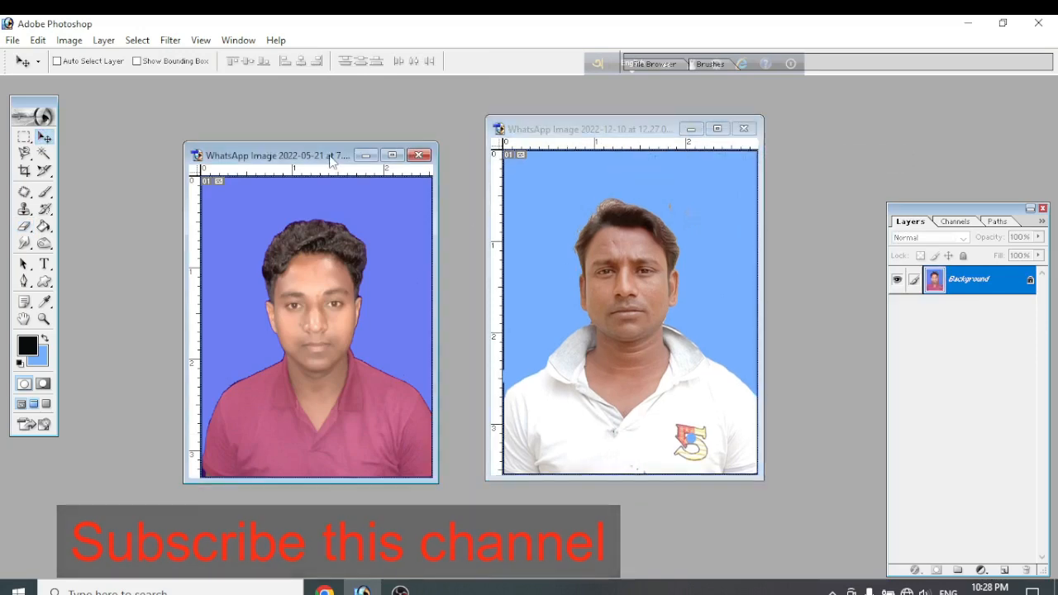
left_click_drag(334, 160, 328, 136)
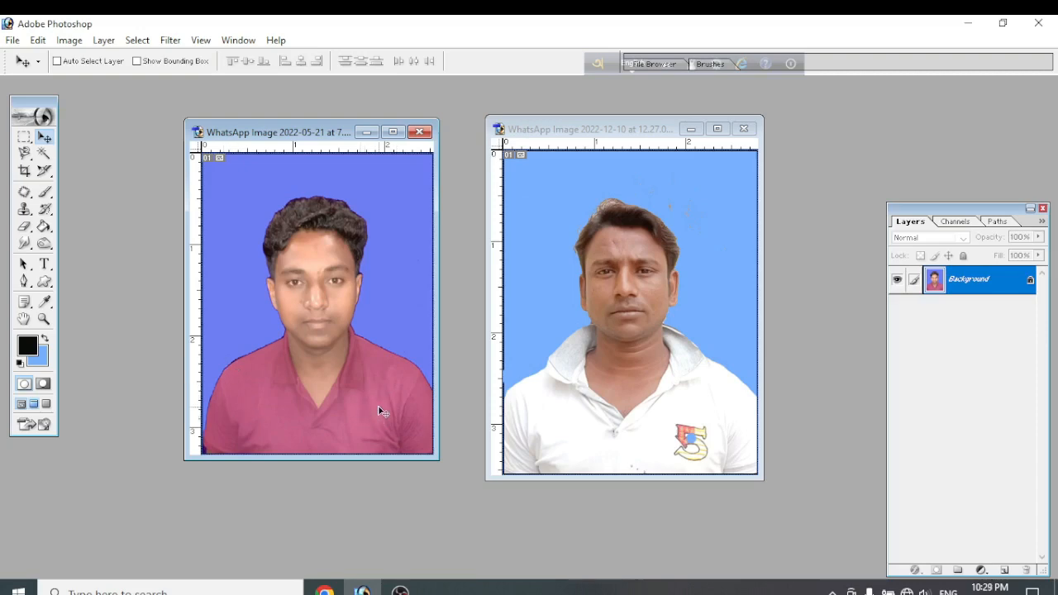
Step: Select the white polo shirt with the Magic Wand at tolerance 32, adding the sleeve area and both inner collar parts to the selection
left_click(44, 154)
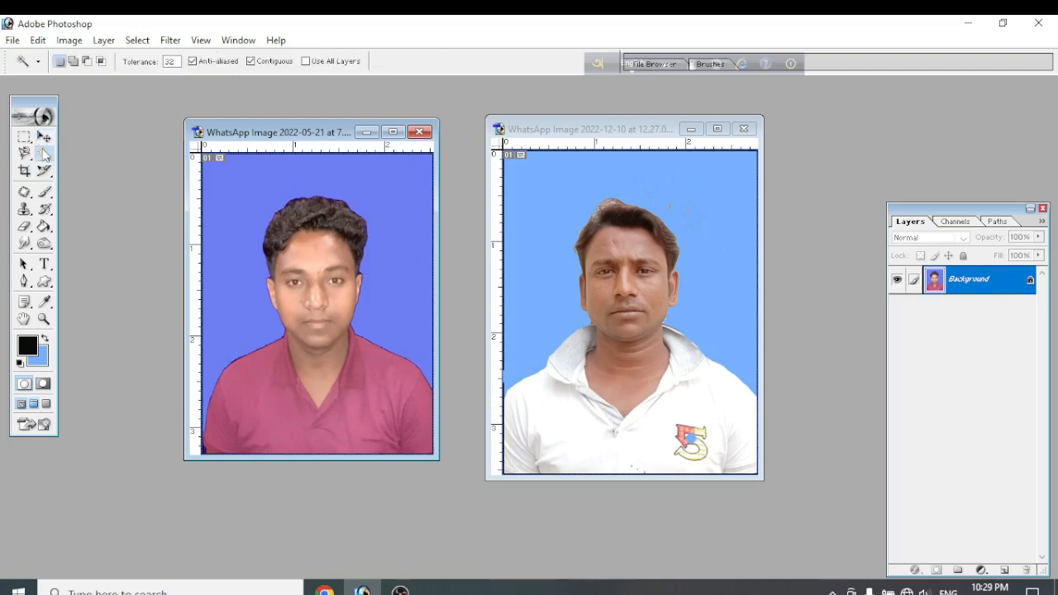
left_click(668, 402)
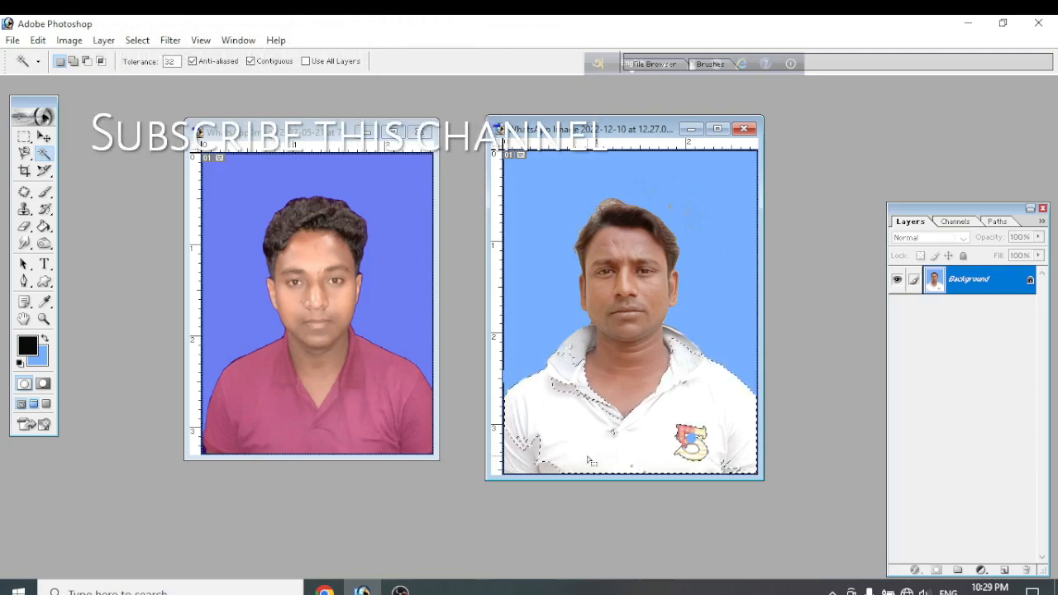
left_click(526, 465, "shift")
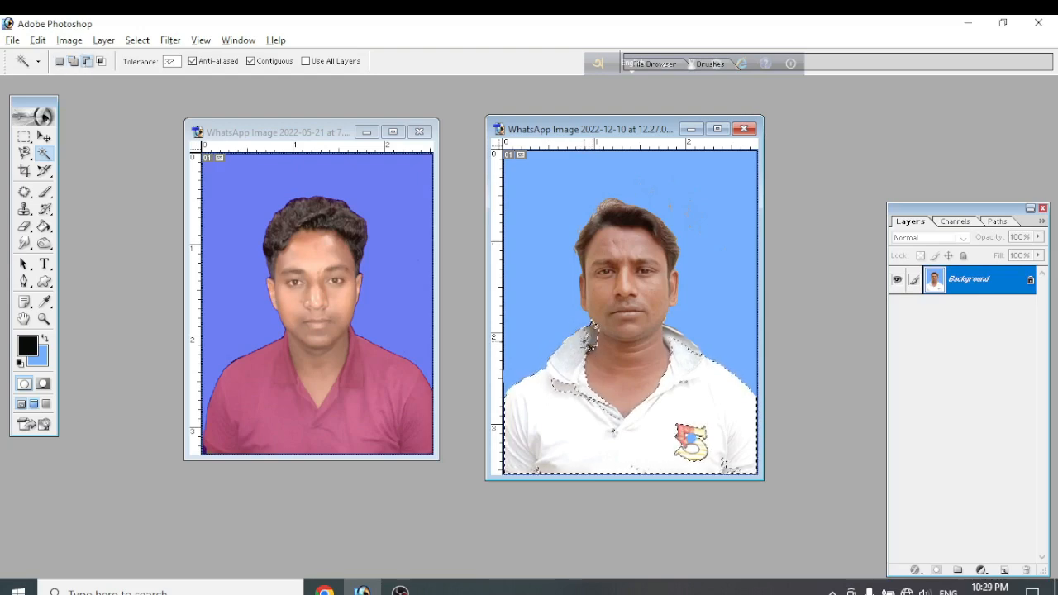
left_click(594, 347, "shift")
left_click(672, 333, "shift")
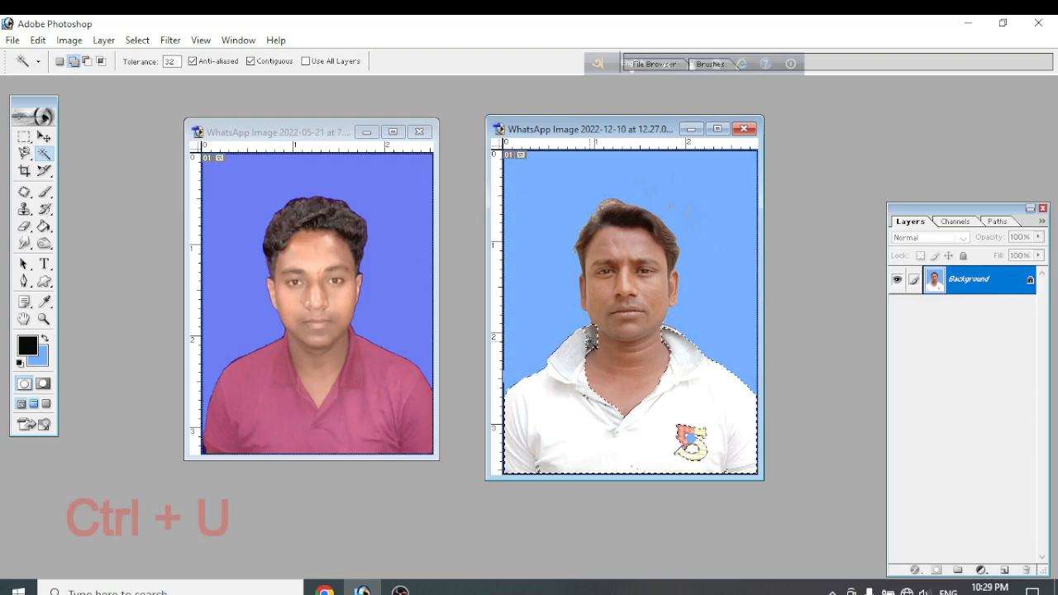
Step: Start a Hue/Saturation adjustment on the selected shirt, enable Colorize and set the lightness to -14
key("ctrl+u")
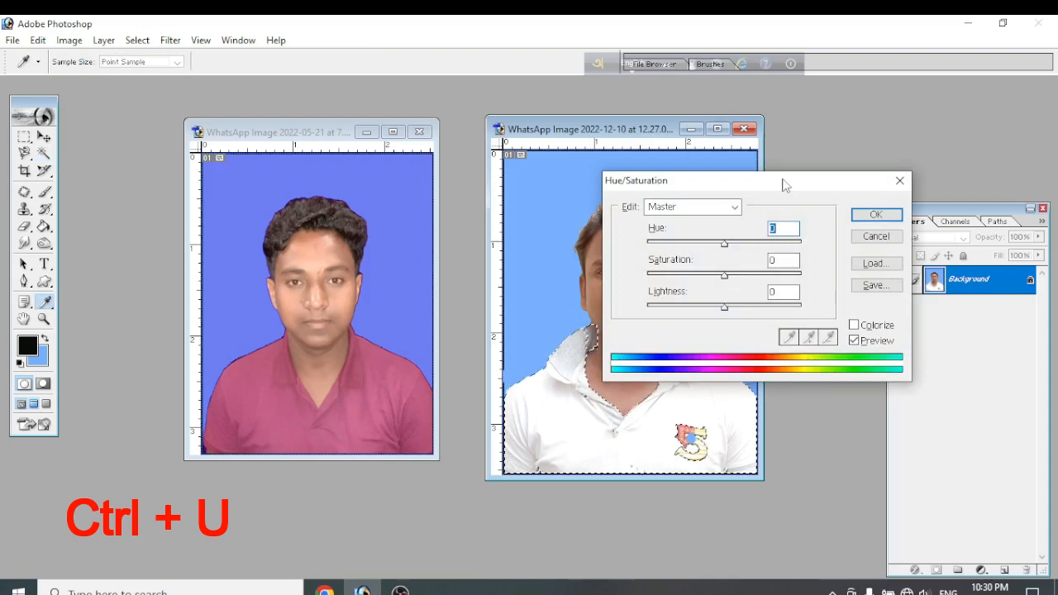
left_click_drag(783, 185, 358, 161)
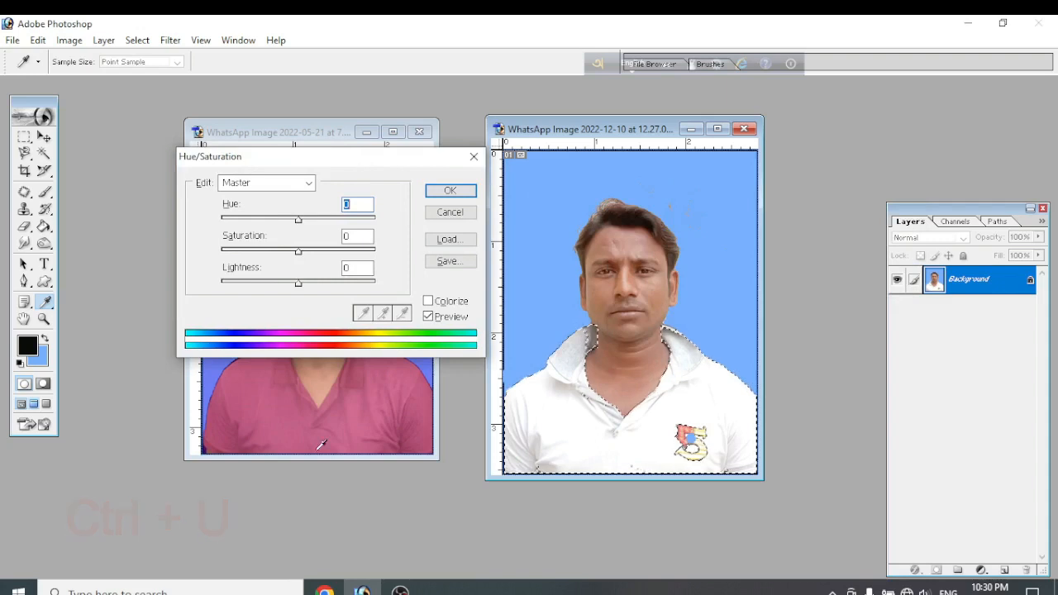
left_click(428, 302)
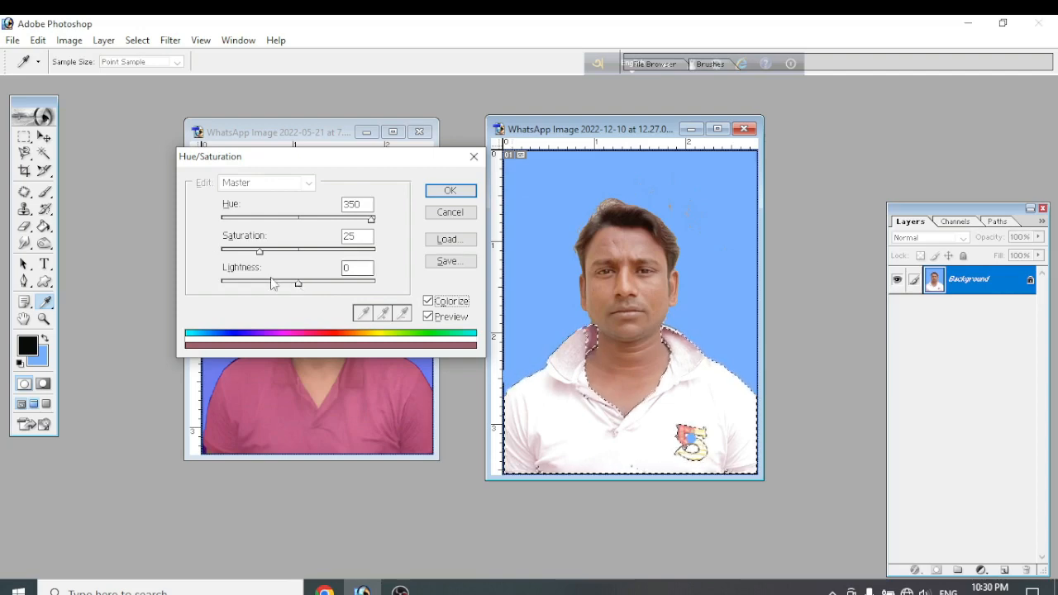
left_click(299, 284)
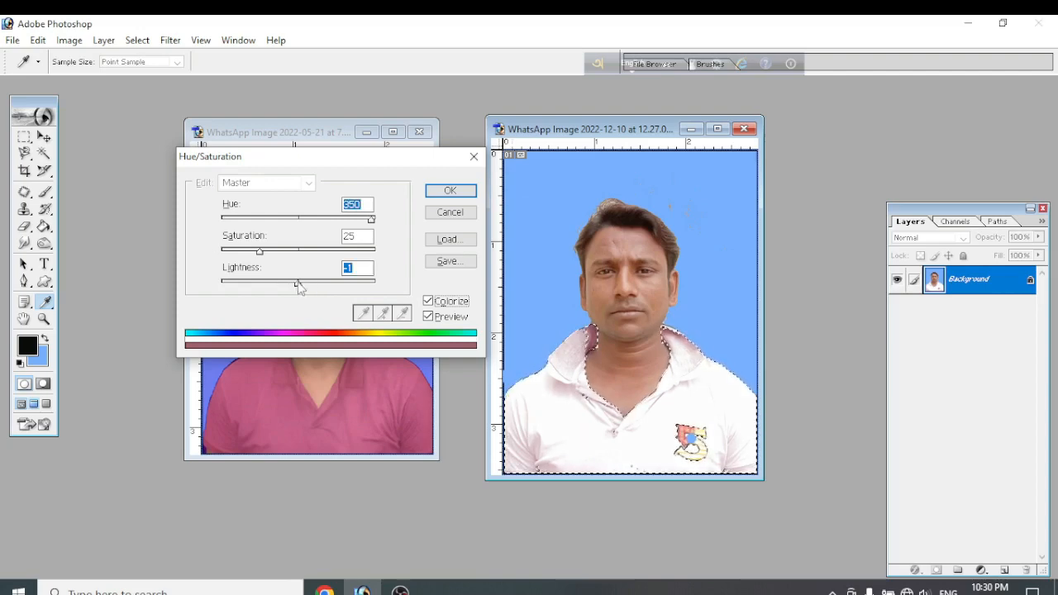
left_click_drag(298, 284, 289, 283)
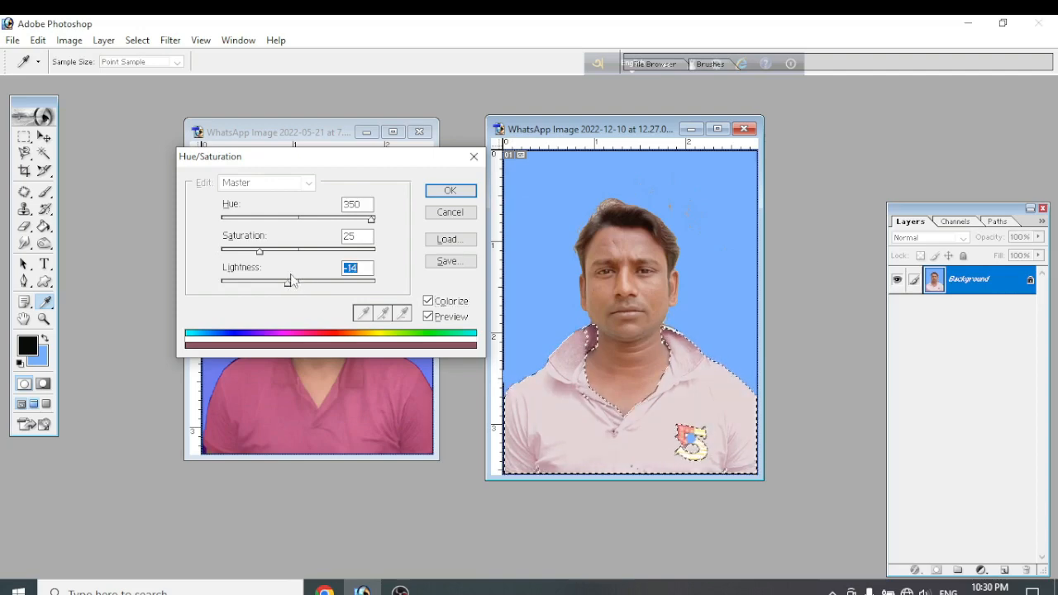
Step: Tint the selected shirt green with hue 90, saturation 54 and lightness -34
left_click_drag(371, 220, 294, 214)
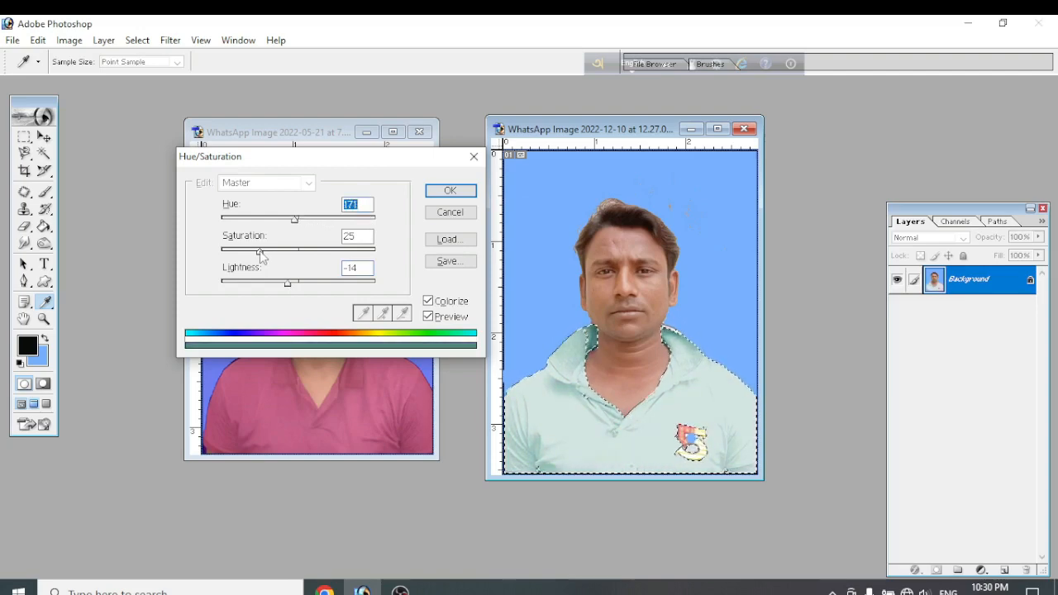
left_click_drag(259, 255, 305, 257)
left_click_drag(295, 219, 262, 224)
left_click_drag(287, 282, 272, 285)
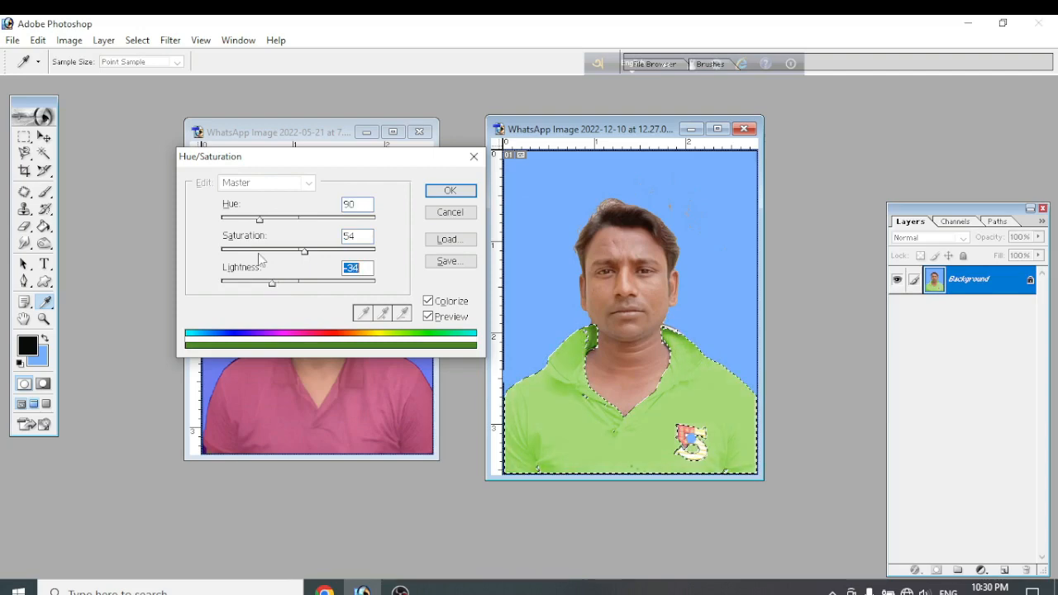
Step: Tint the selected shirt bright red with hue 7, saturation 100 and lightness -34
left_click_drag(259, 222, 227, 221)
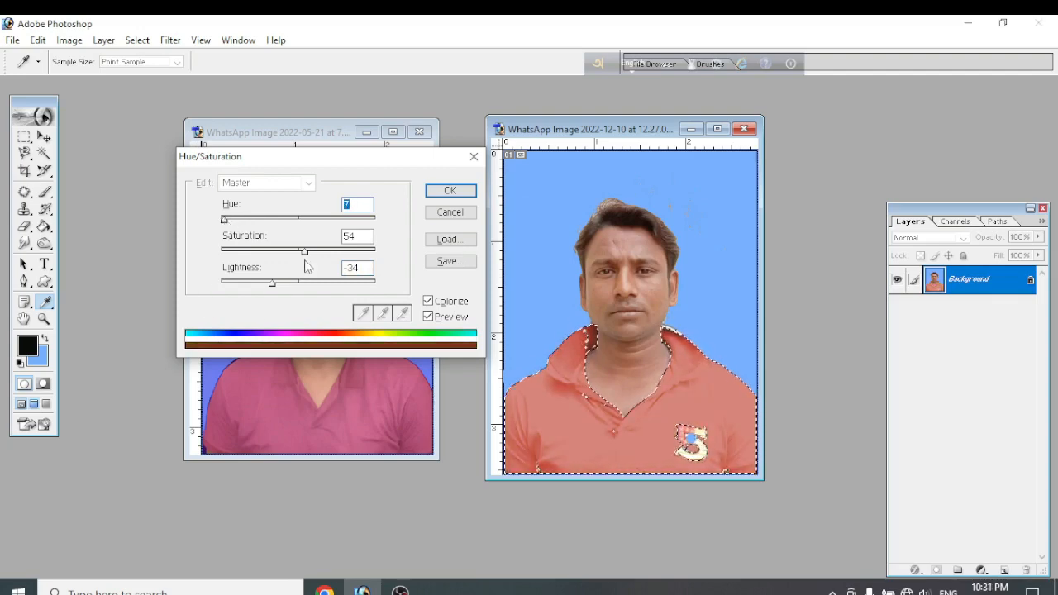
left_click_drag(307, 255, 379, 259)
left_click_drag(274, 285, 263, 285)
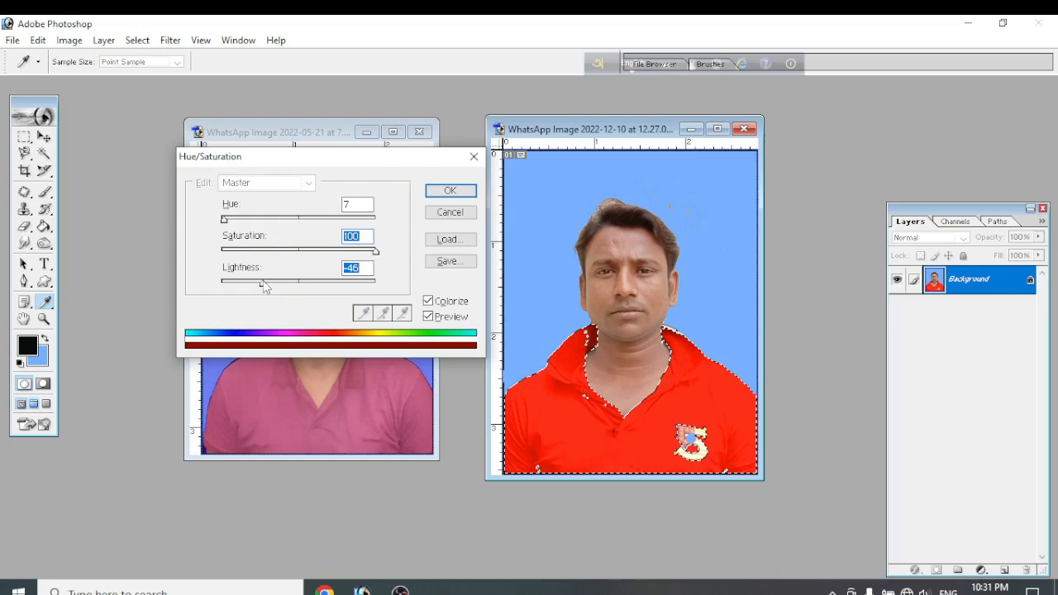
mouse_move(262, 284)
left_mouse_down()
mouse_move(281, 283)
mouse_move(273, 283)
left_mouse_up()
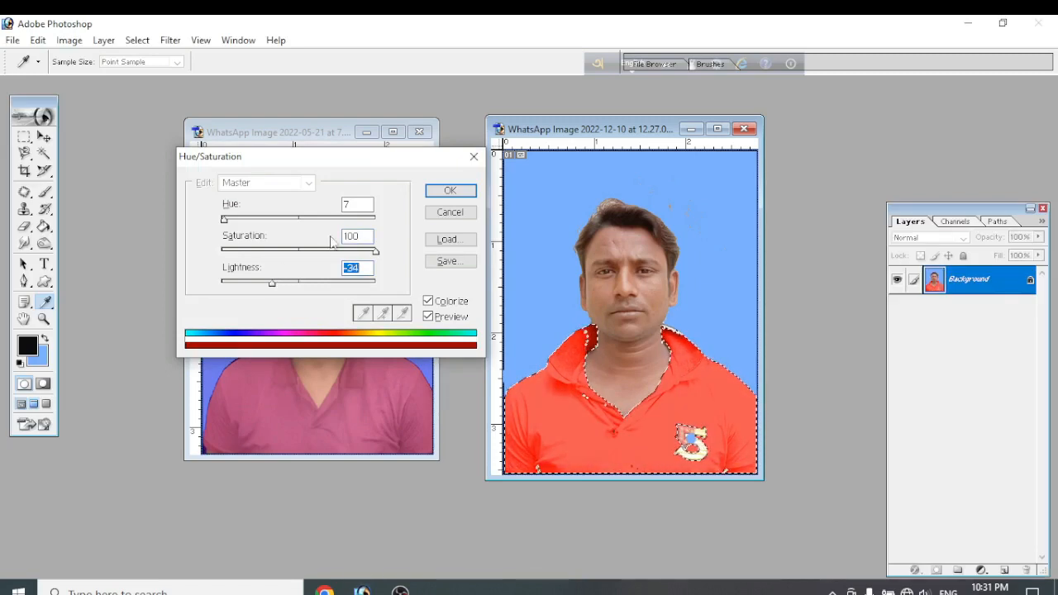
Step: Try purple tones on the selected shirt, finishing with hue 302 and saturation 39
left_click_drag(376, 251, 355, 254)
left_click_drag(224, 220, 255, 224)
left_click_drag(353, 257, 303, 253)
left_click_drag(256, 220, 333, 221)
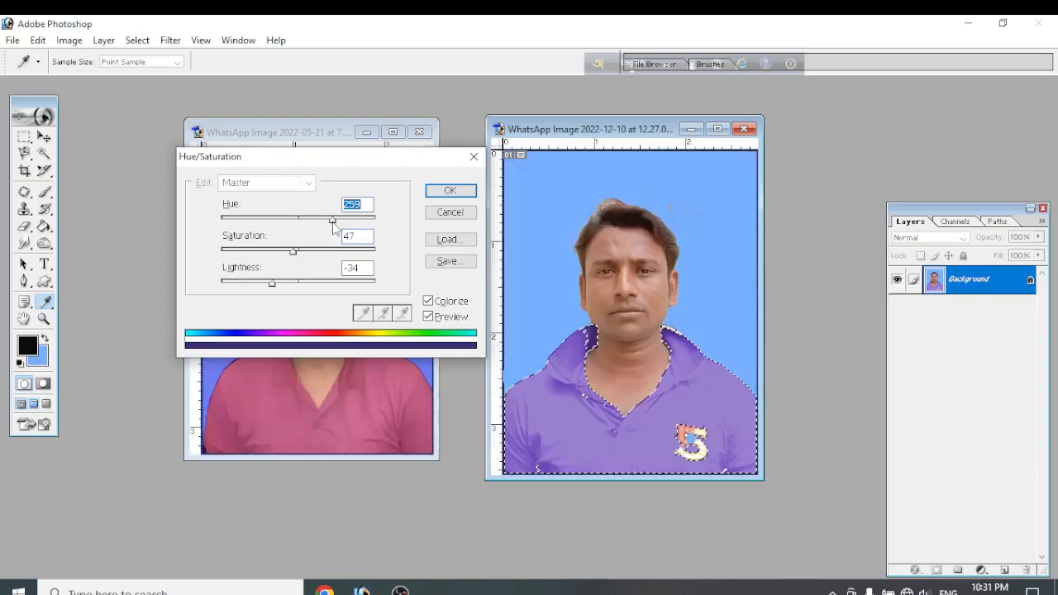
left_click_drag(294, 251, 286, 250)
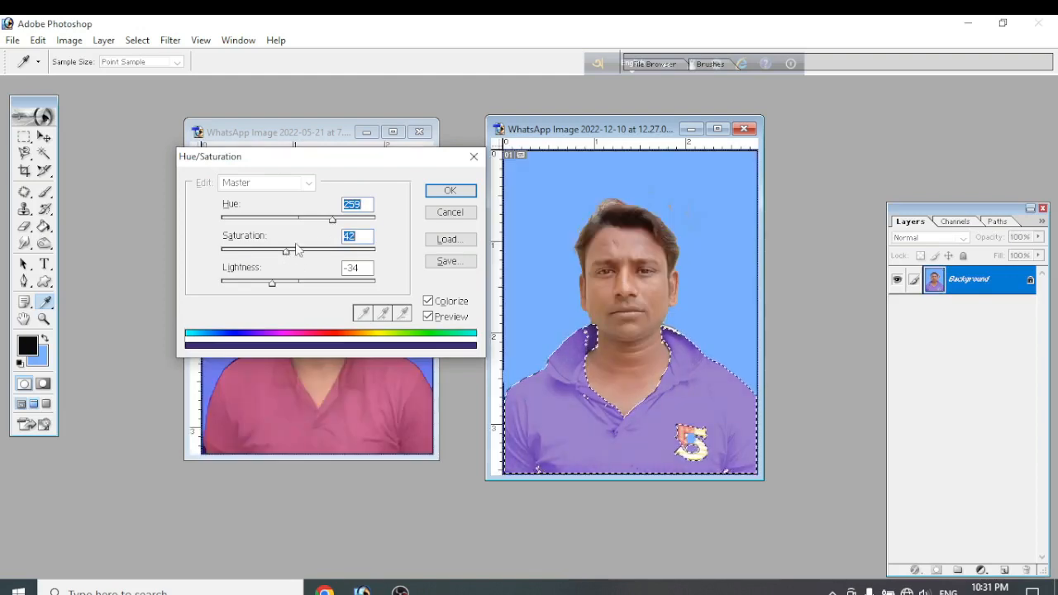
left_click_drag(333, 221, 338, 224)
left_click_drag(342, 222, 351, 221)
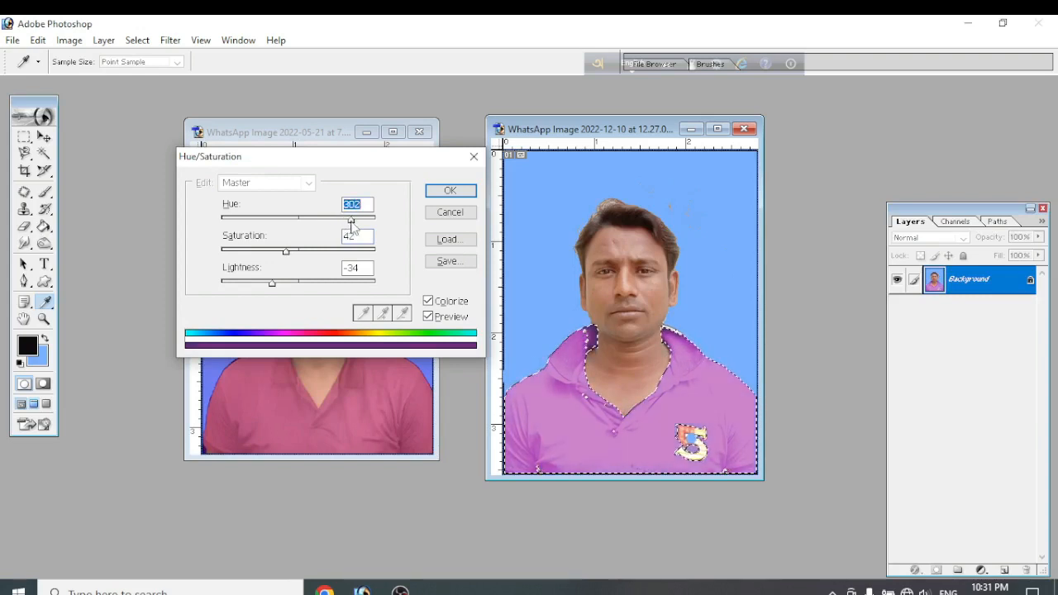
left_click_drag(284, 257, 280, 254)
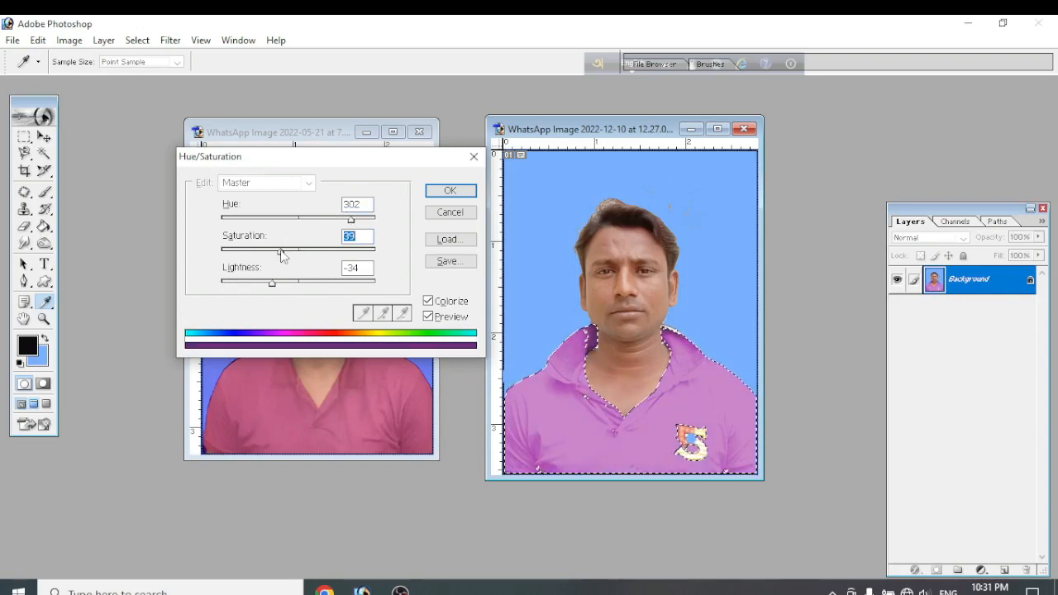
Step: Colour the shirt red with hue 0, saturation 78 and lightness -37, apply the adjustment and deselect the shirt
left_click_drag(352, 221, 222, 222)
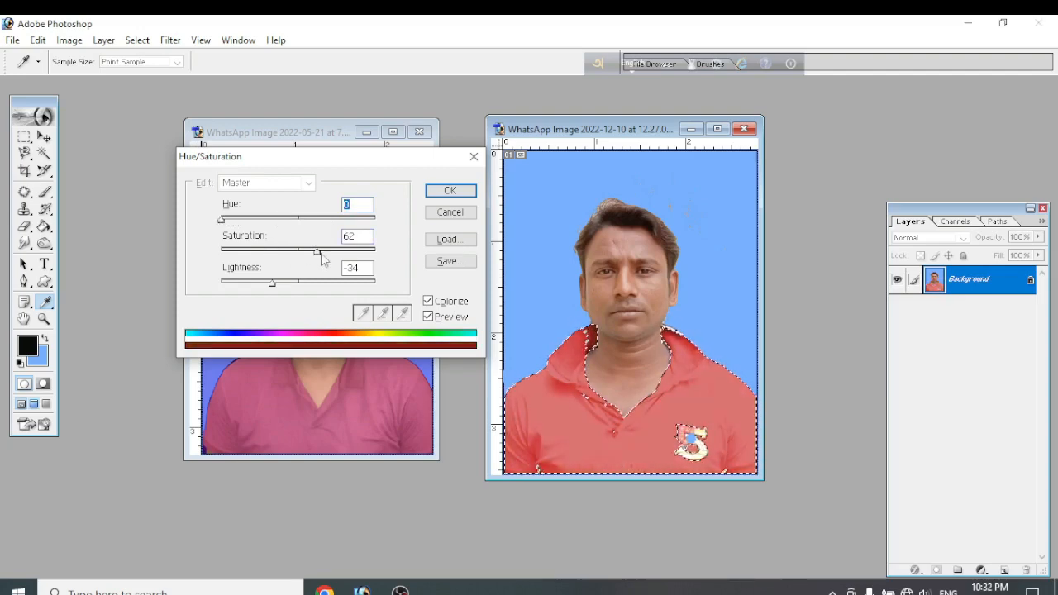
left_click_drag(320, 252, 352, 254)
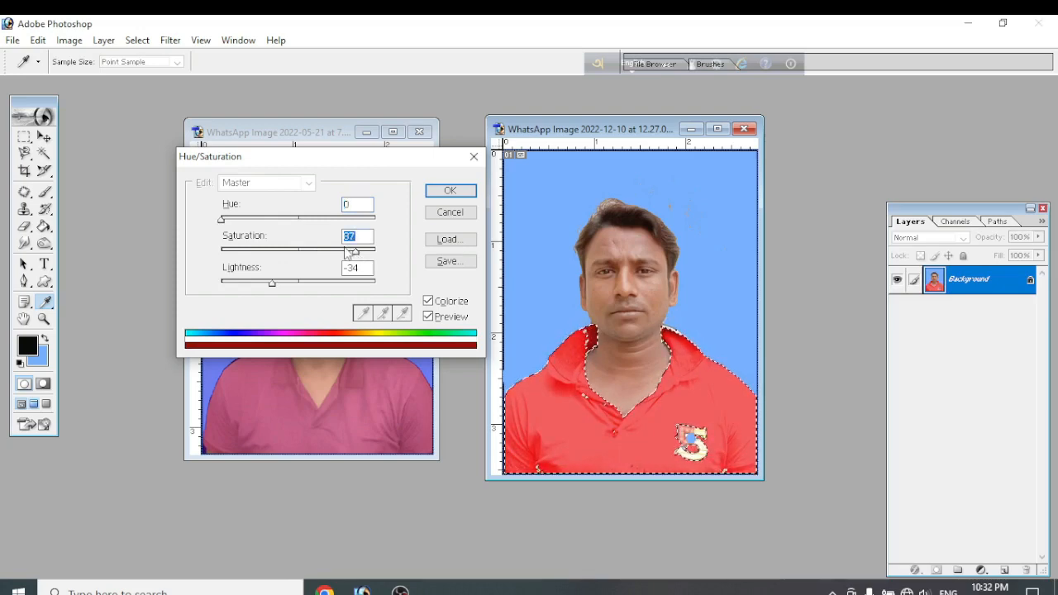
left_click_drag(357, 259, 369, 254)
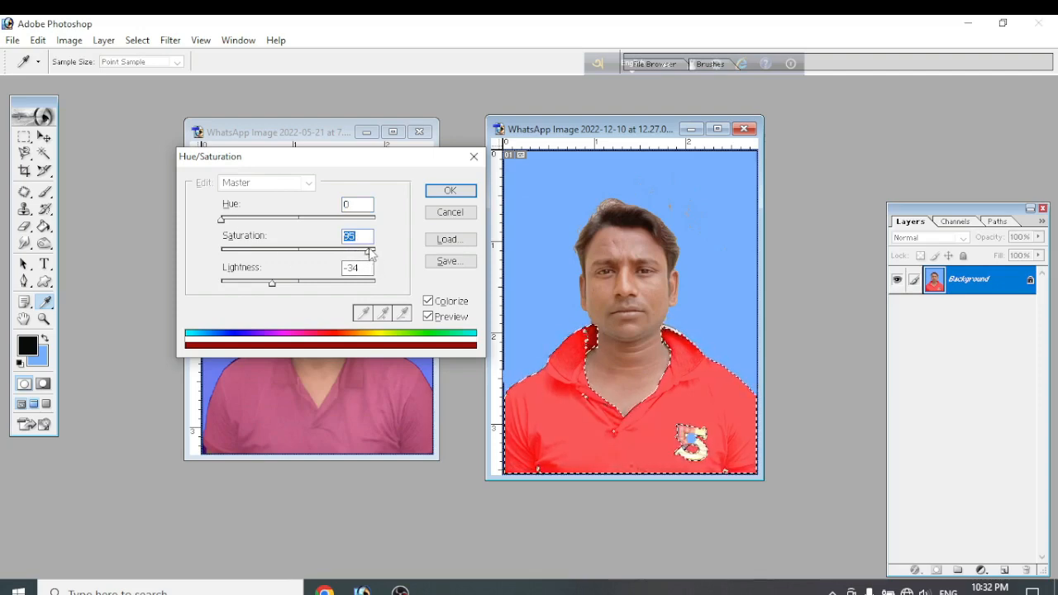
left_click_drag(372, 254, 316, 254)
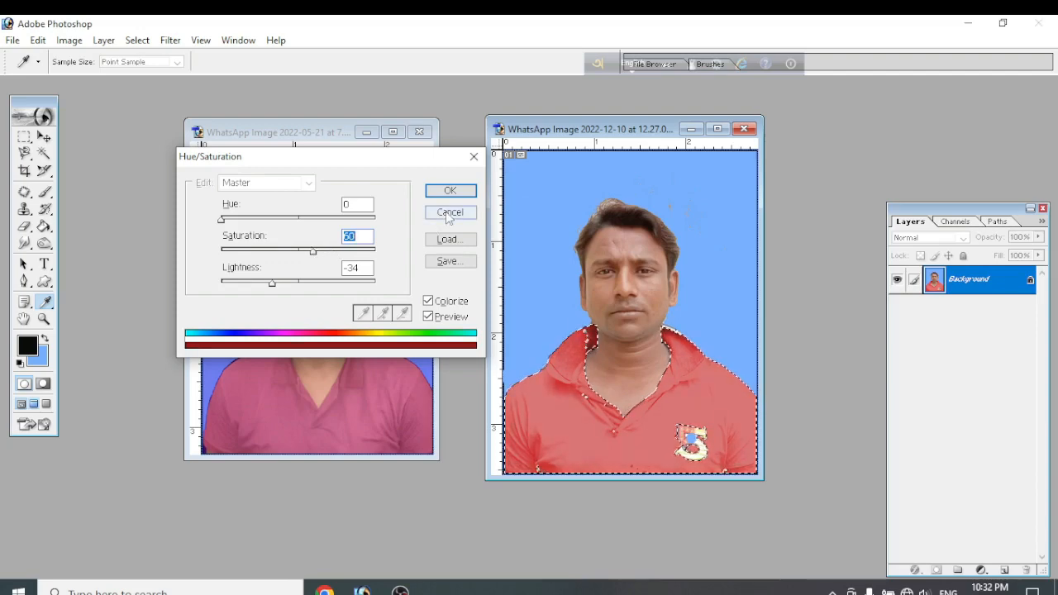
left_click_drag(315, 253, 322, 255)
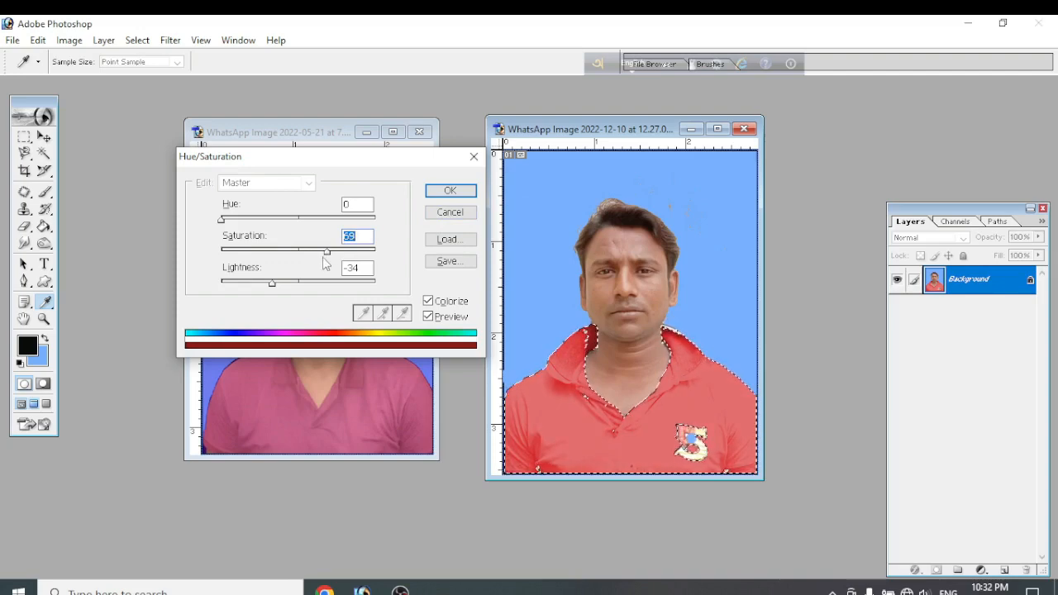
left_click_drag(273, 284, 271, 285)
mouse_move(222, 219)
left_mouse_down()
mouse_move(248, 221)
mouse_move(212, 222)
left_mouse_up()
left_click_drag(328, 251, 340, 252)
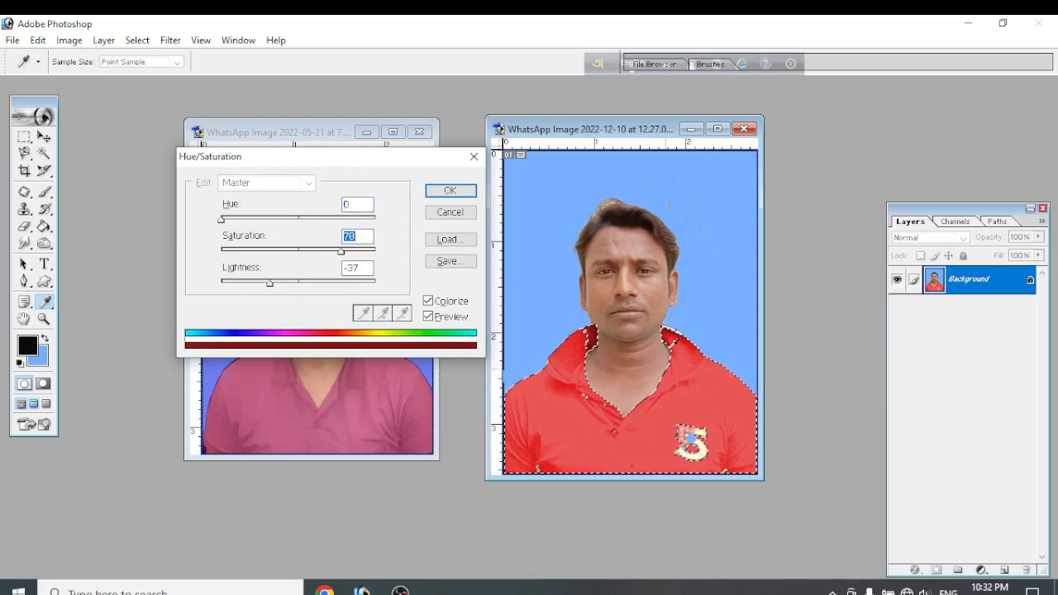
left_click(445, 196)
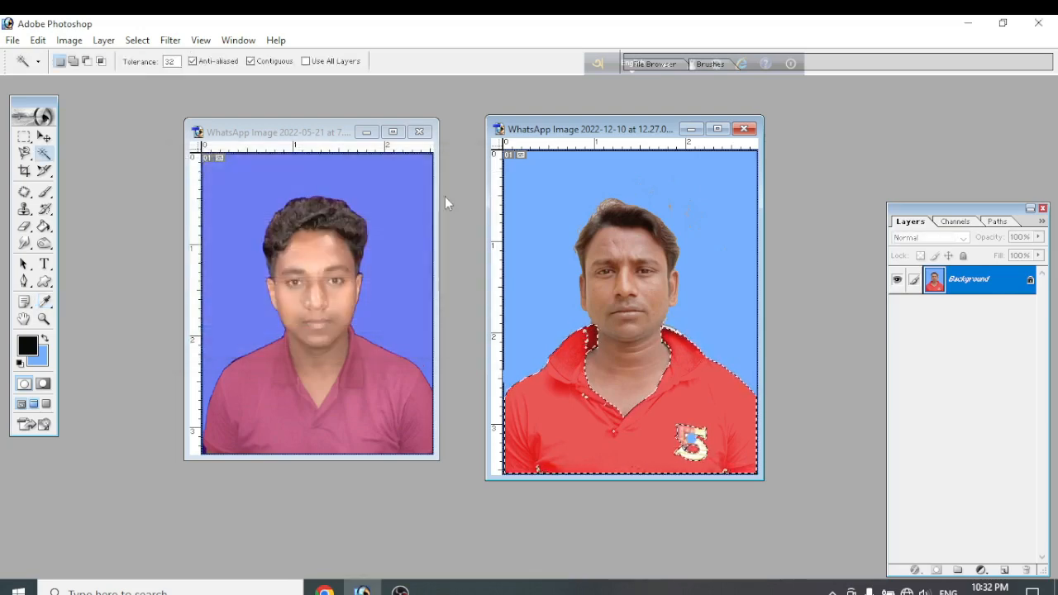
key("ctrl+d")
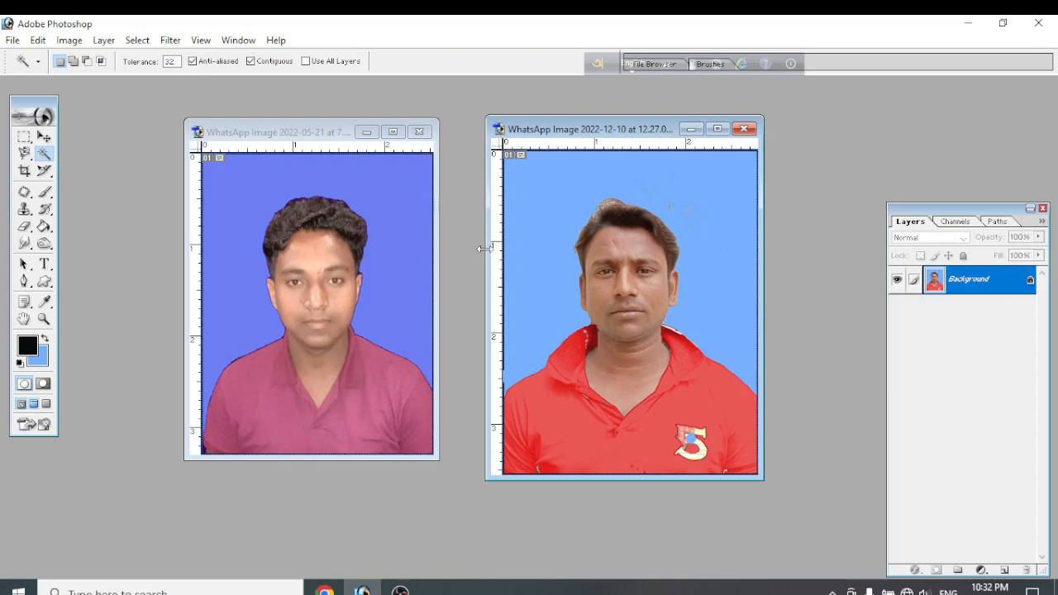
Step: Close the recoloured shirt photo without saving and move the remaining portrait window to the middle of the workspace
left_click(746, 129)
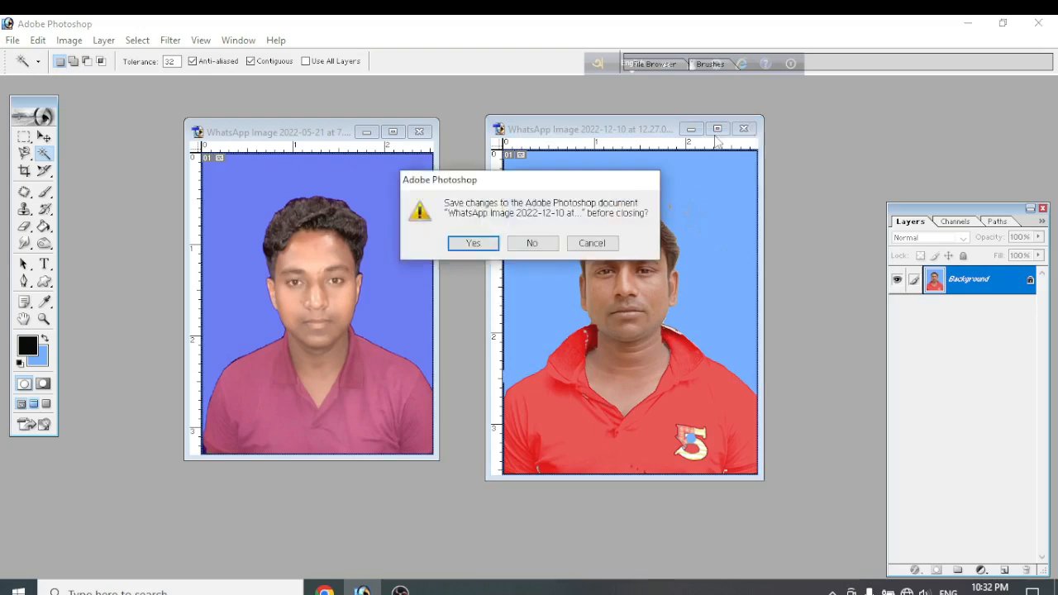
left_click(538, 242)
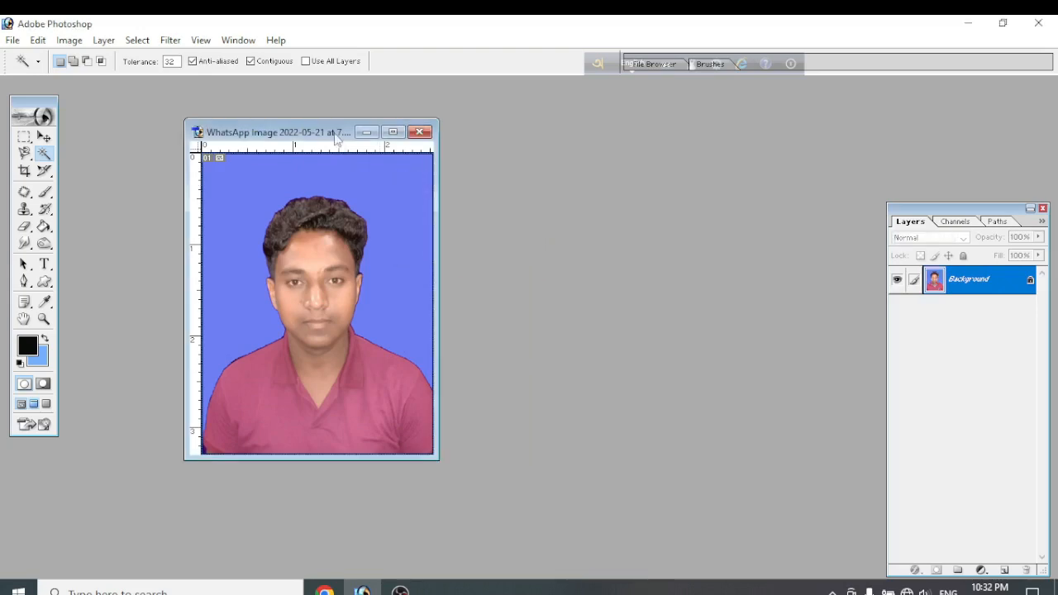
left_click_drag(319, 136, 544, 147)
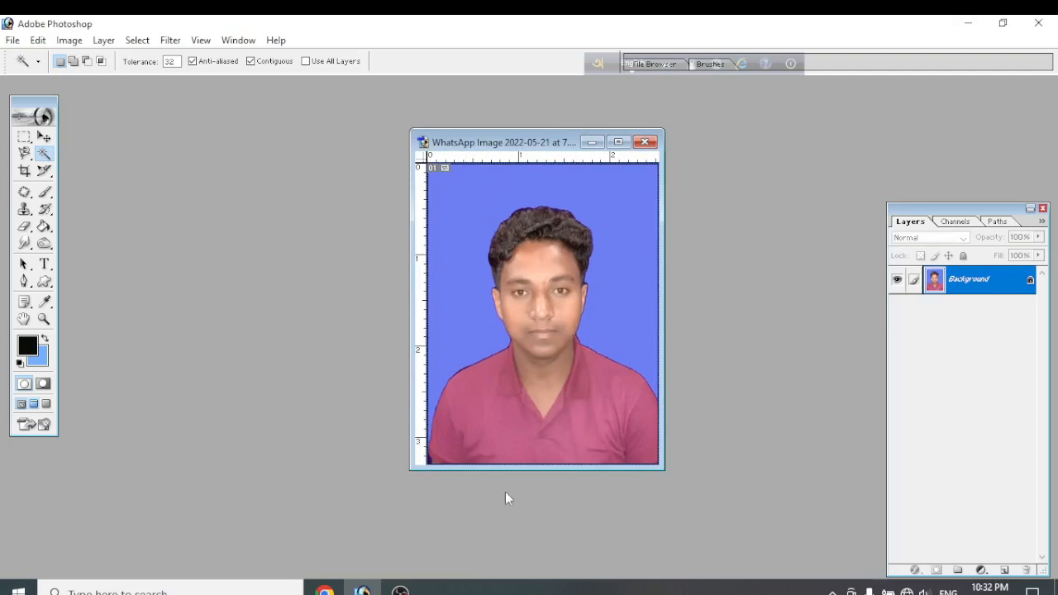
Step: Select the whole maroon shirt with the Magic Wand, adding the unselected dark patches to the selection
left_click(499, 420)
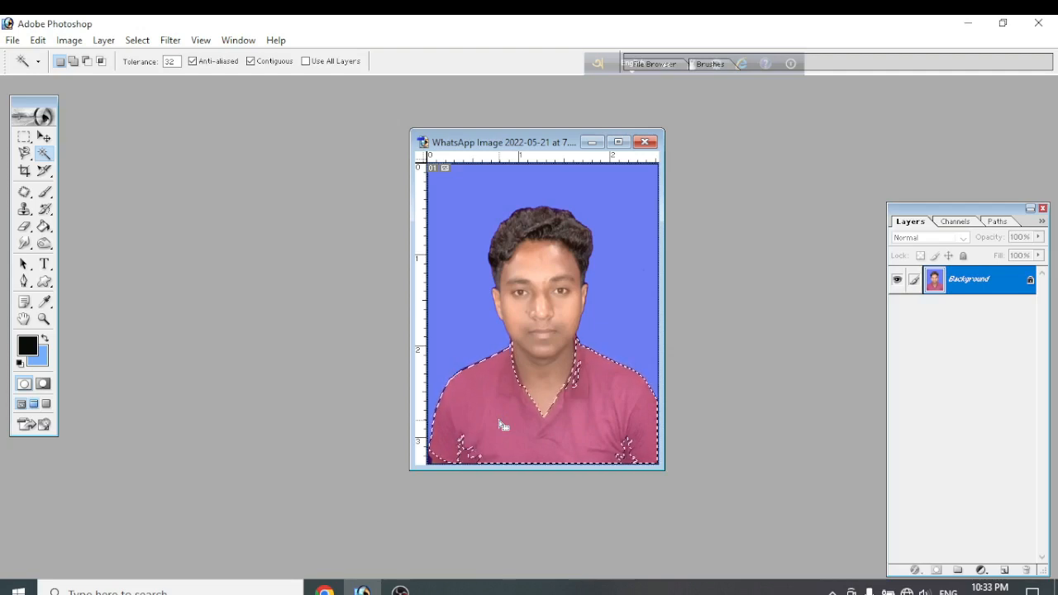
left_click(456, 439, "shift")
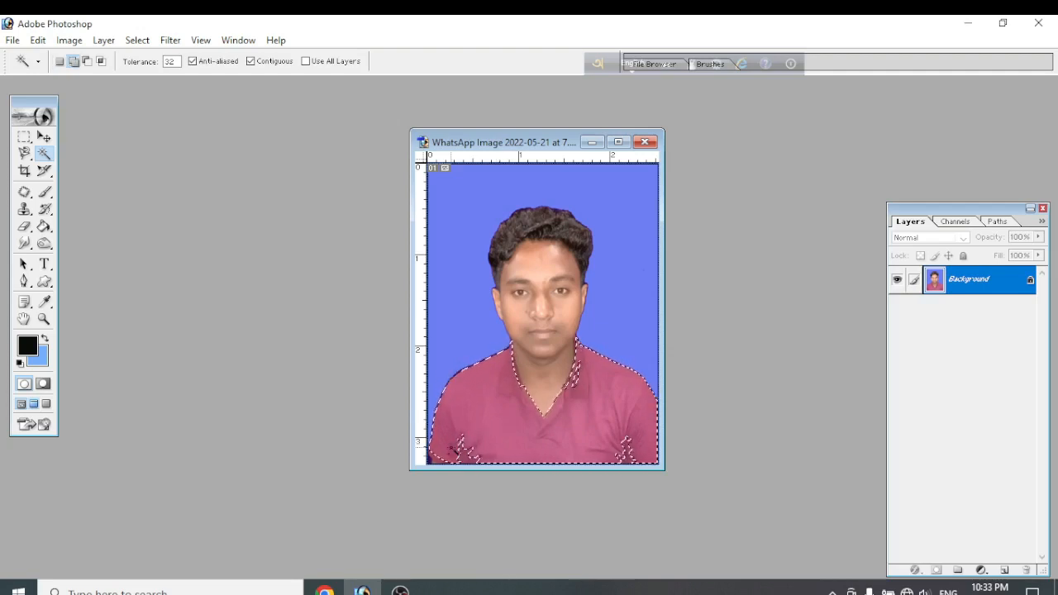
left_click(454, 437, "shift")
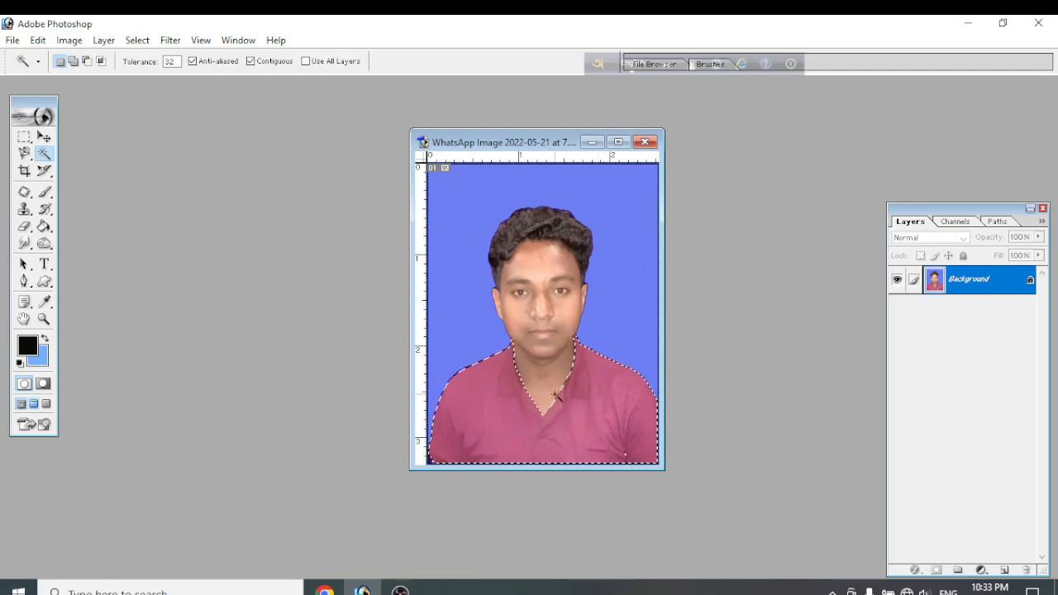
Step: Colorize the selected shirt with Hue/Saturation in a muted teal, using hue 198 and lightness -12
key("ctrl+u")
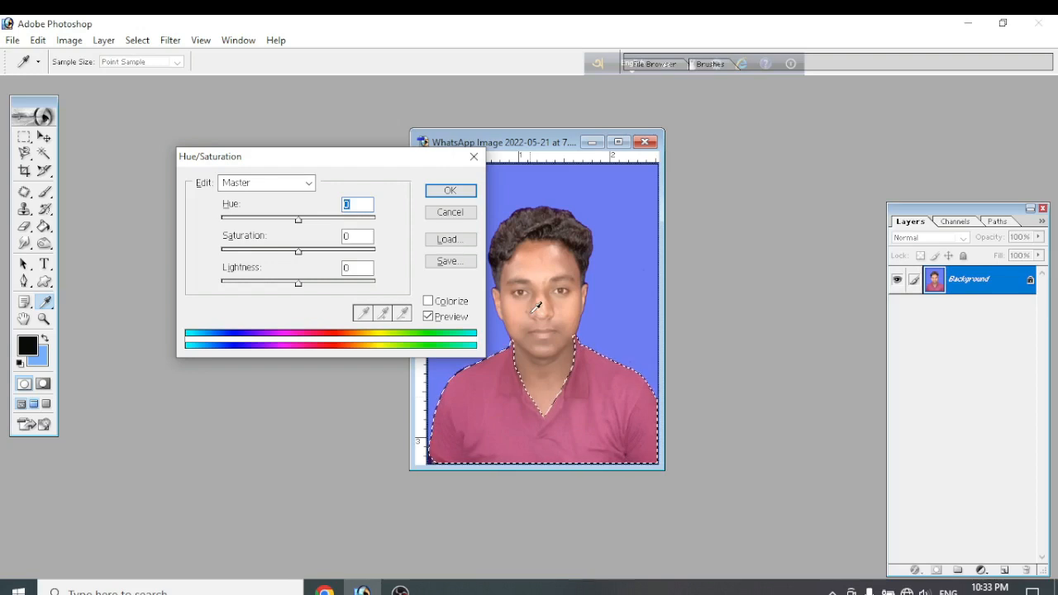
left_click(428, 301)
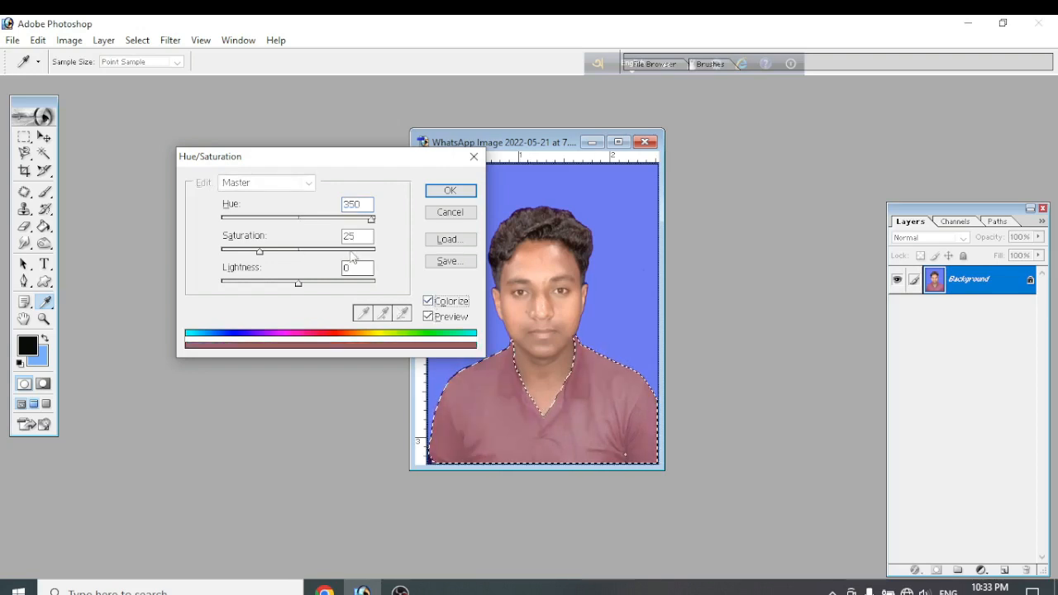
left_click_drag(370, 221, 348, 219)
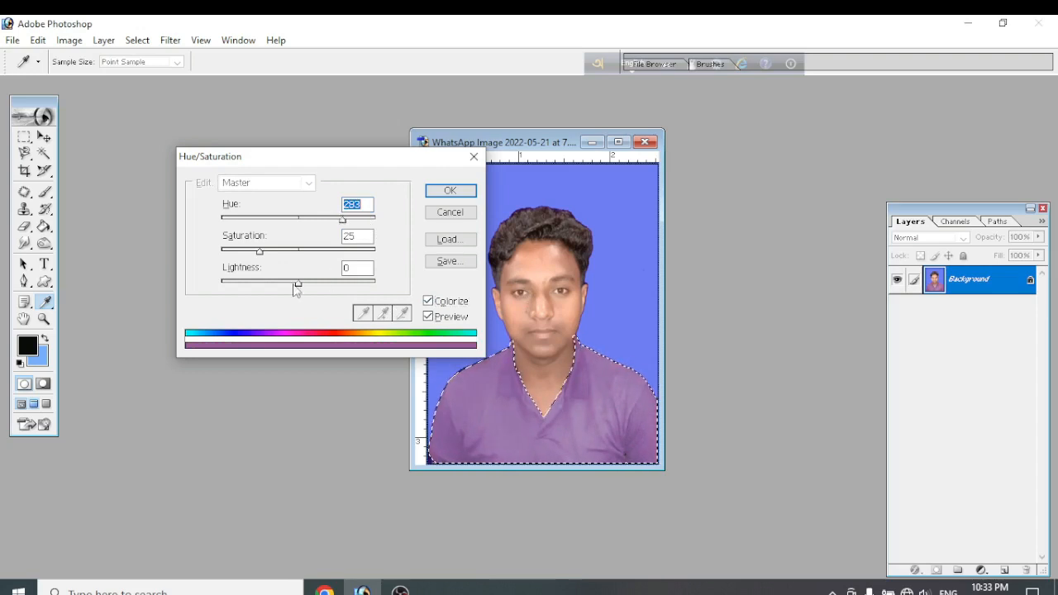
left_click_drag(298, 287, 289, 286)
left_click_drag(342, 220, 306, 222)
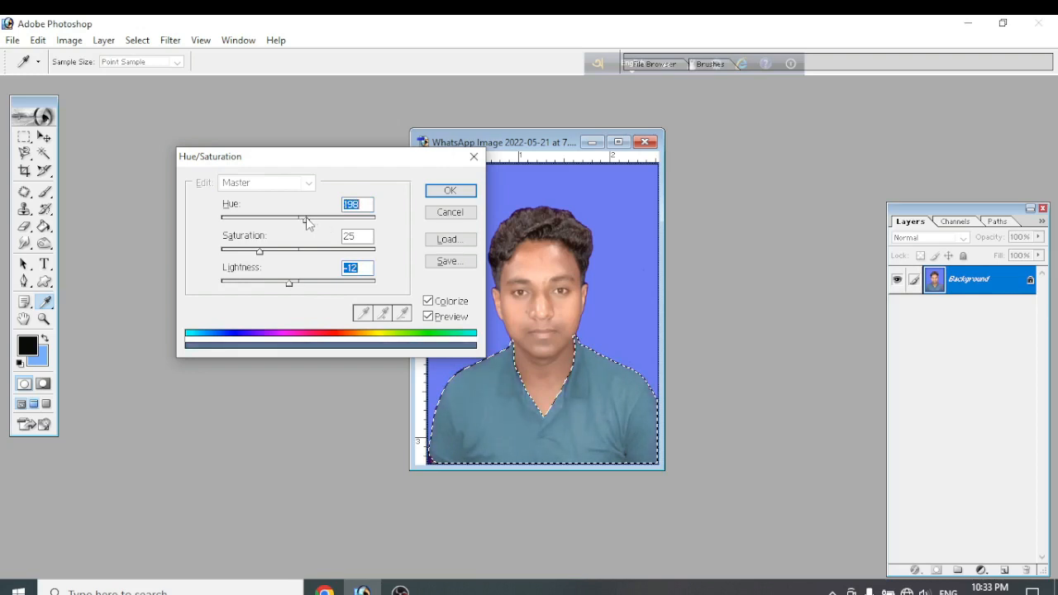
Step: Try a green shirt colour with hue 169, saturation 54 and lightness -25
left_click_drag(259, 251, 284, 255)
left_click_drag(305, 219, 279, 284)
mouse_move(316, 251)
left_mouse_down()
mouse_move(284, 257)
mouse_move(305, 258)
left_mouse_up()
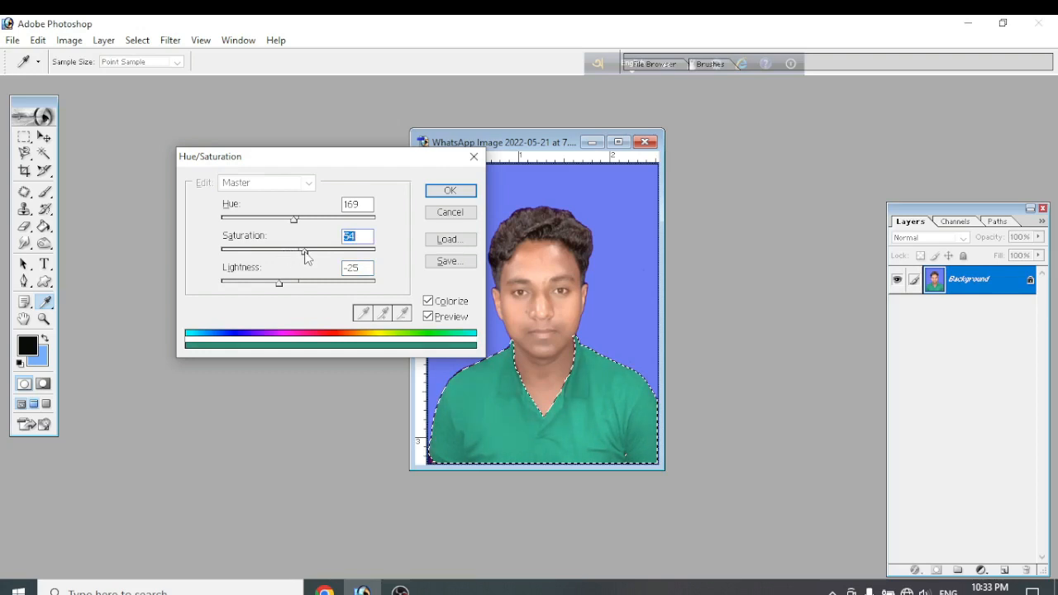
Step: Try lime green with hue 77 and saturation 64, then orange-brown with hue 32 and lightness -27 on the shirt
left_click(294, 222)
left_click_drag(293, 220, 254, 220)
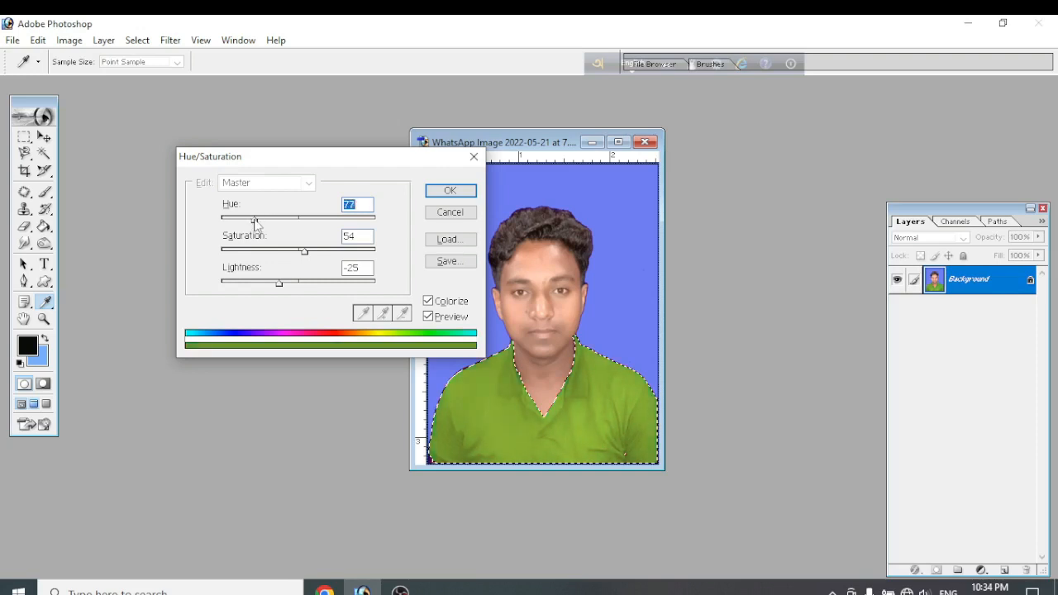
left_click_drag(304, 249, 321, 256)
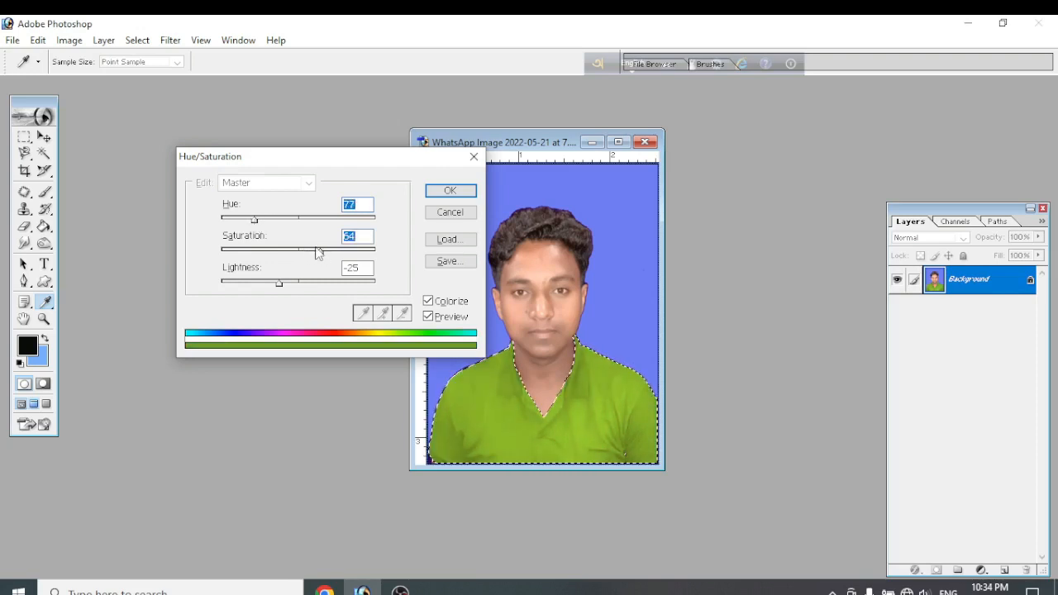
left_click_drag(254, 222, 232, 227)
mouse_move(279, 283)
left_mouse_down()
mouse_move(295, 289)
mouse_move(266, 285)
mouse_move(276, 283)
left_mouse_up()
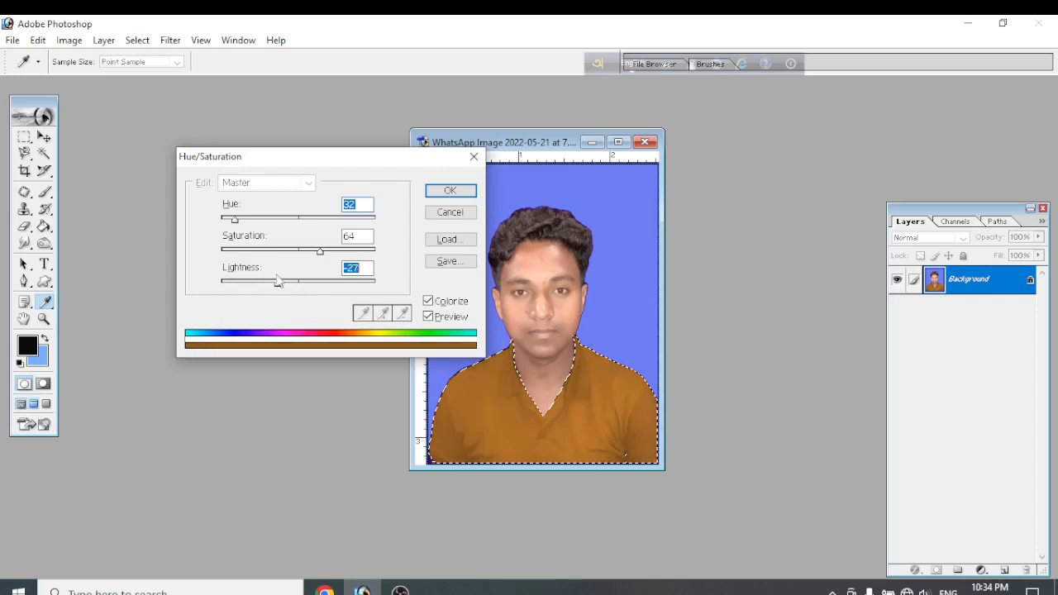
Step: Try blue tones on the shirt with hue 218, finishing with saturation 48 and lightness +30
left_click_drag(235, 219, 288, 285)
left_click_drag(339, 220, 315, 223)
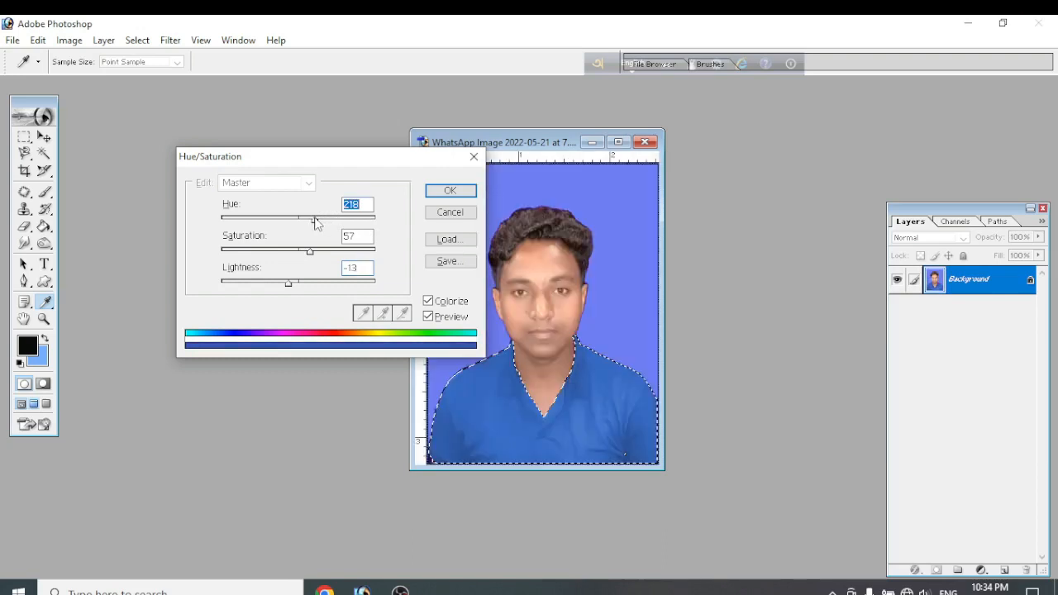
left_click_drag(309, 252, 321, 288)
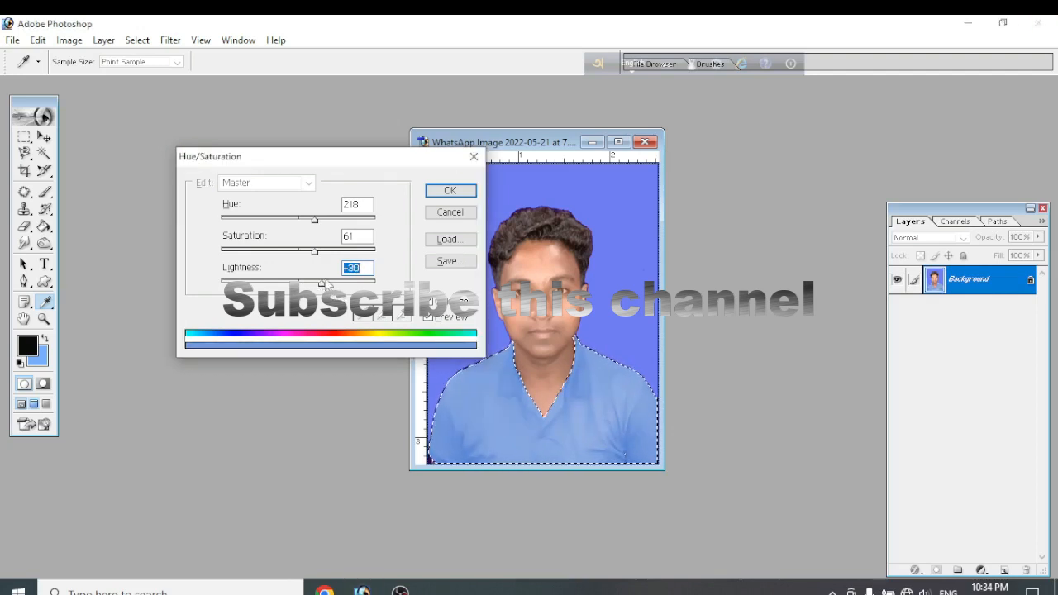
left_click_drag(318, 256, 296, 258)
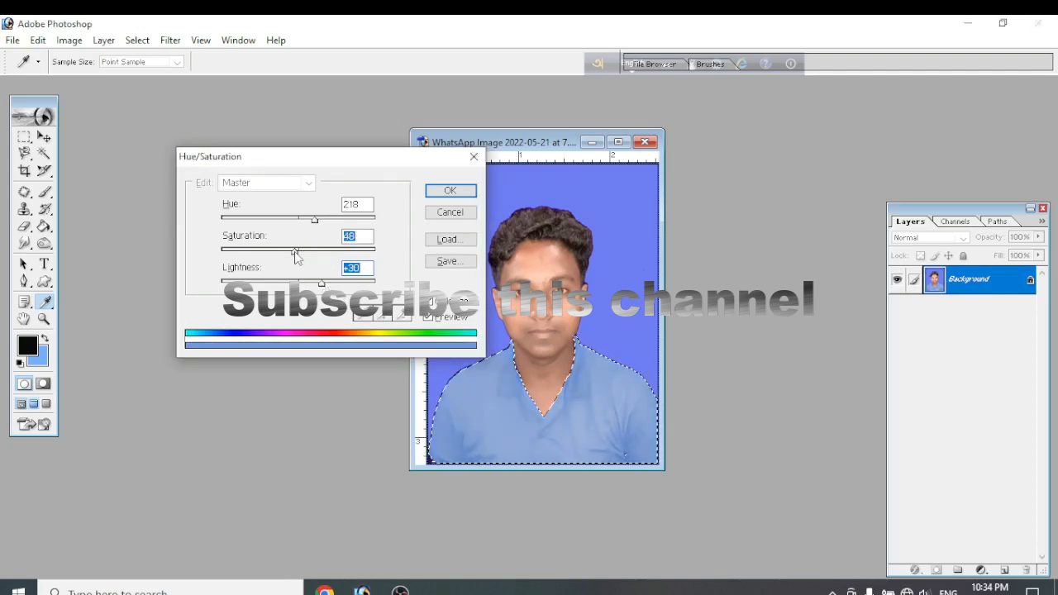
Step: Colour the shirt violet-blue with hue 243, saturation about 43 and lightness +11, apply the adjustment and deselect the shirt
left_click_drag(315, 219, 291, 285)
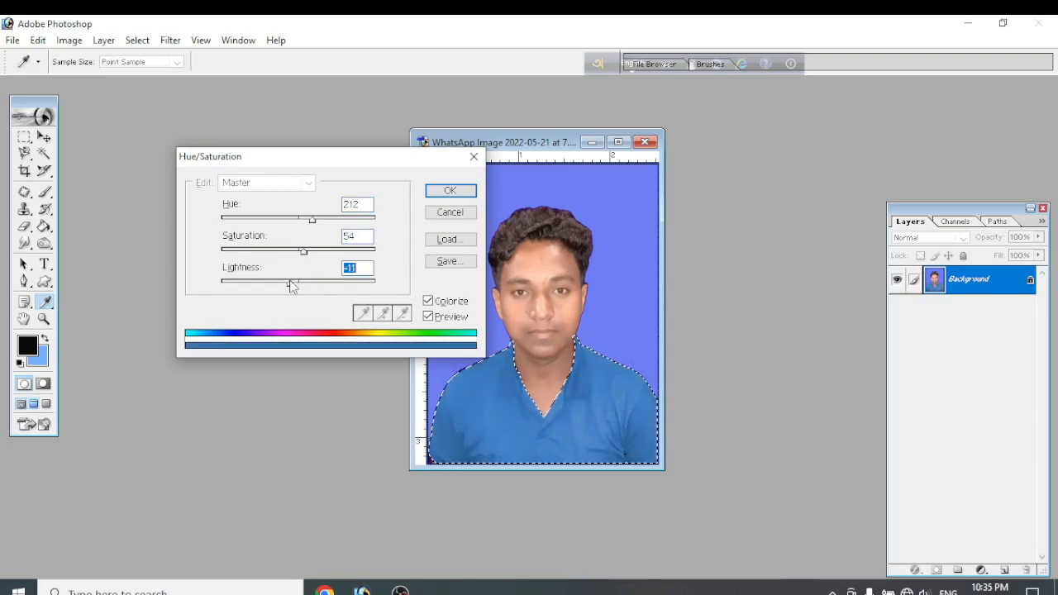
left_click_drag(291, 285, 290, 255)
left_click_drag(312, 219, 329, 229)
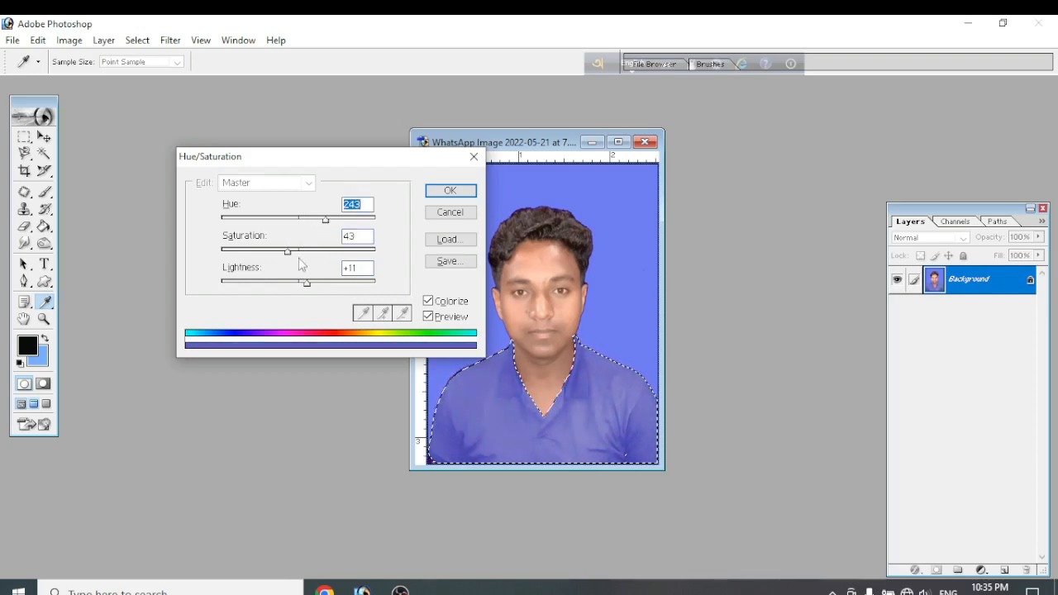
left_click_drag(287, 252, 289, 253)
left_click(450, 192)
key("w")
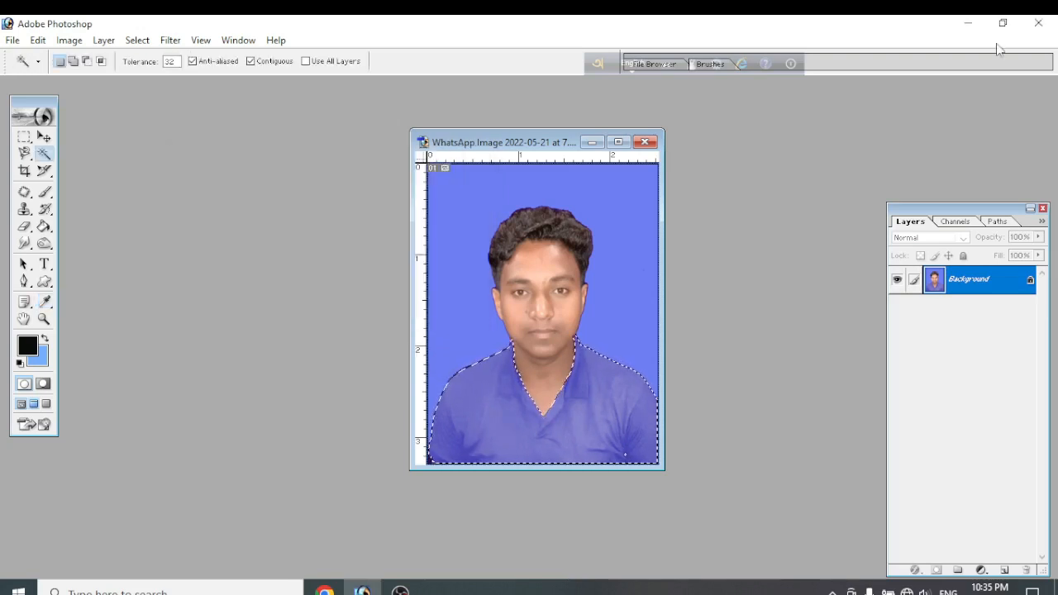
key("ctrl+d")
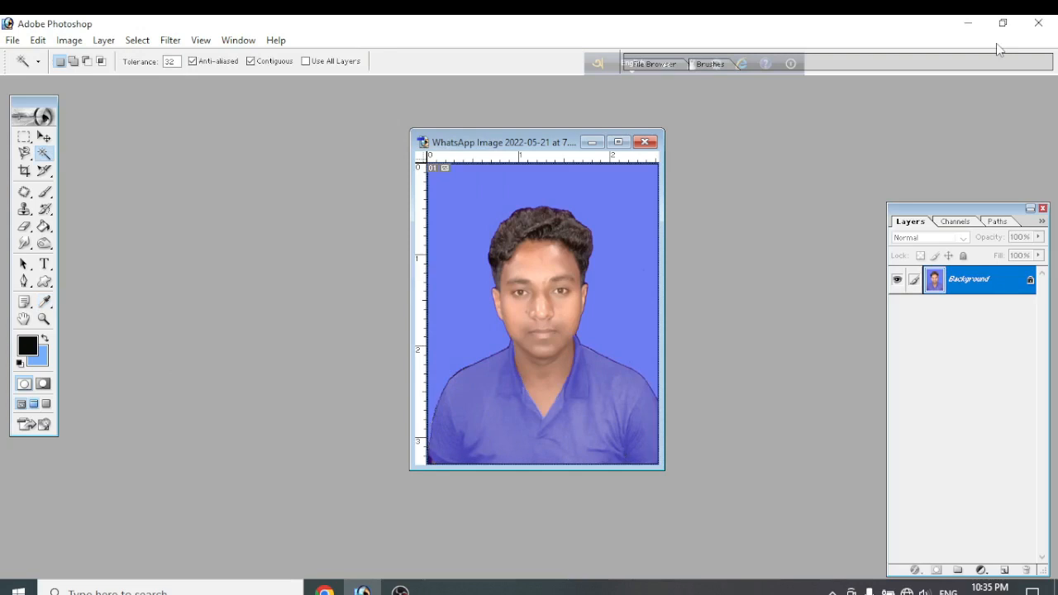